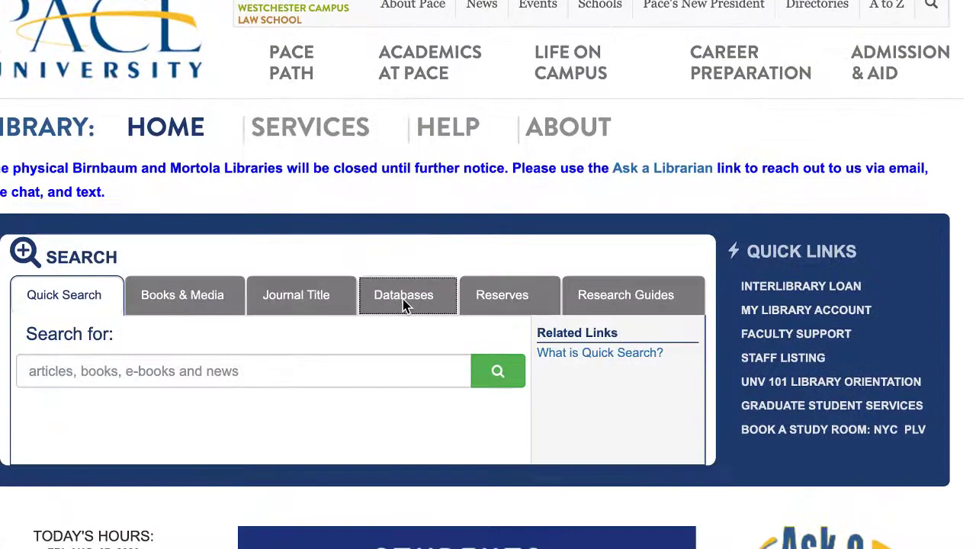
- Browse all library databases, filter them to the vendor Ebsco, and open Academic Search Premier
{"action": "left_click", "coordinate": [440, 307]}
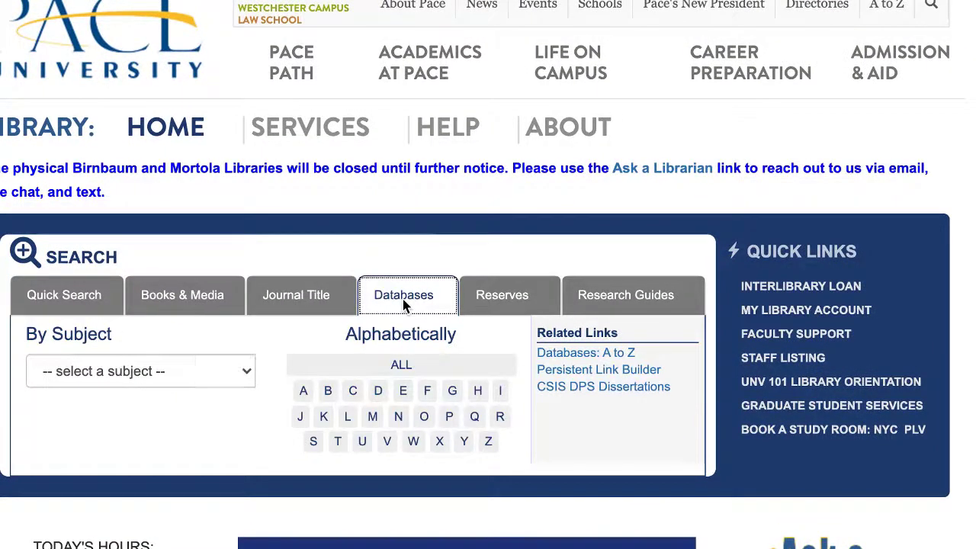
{"action": "left_click", "coordinate": [405, 370]}
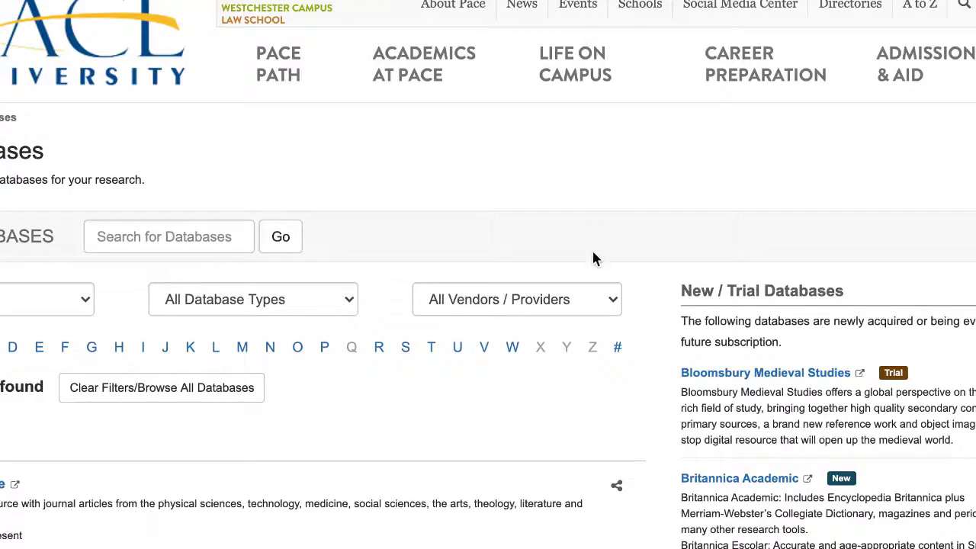
{"action": "left_click", "coordinate": [608, 301]}
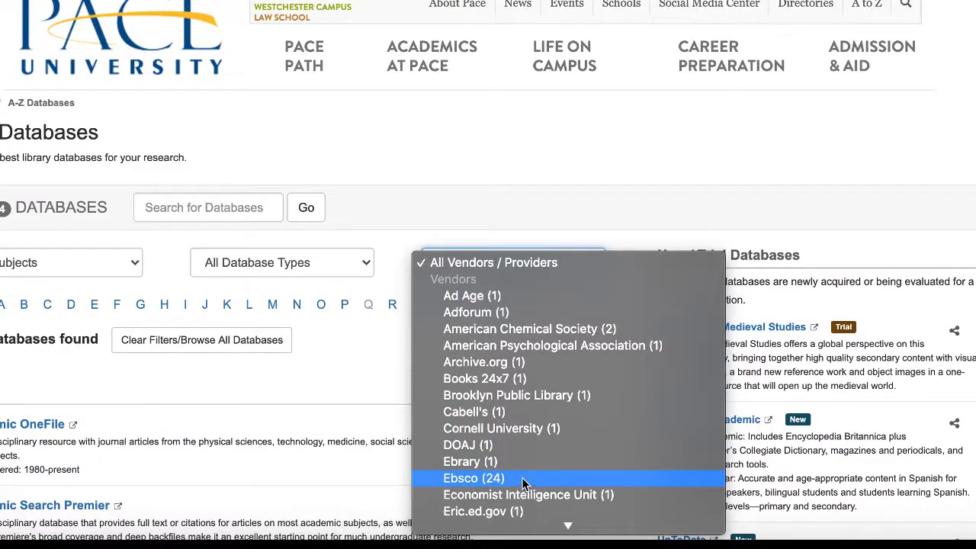
{"action": "left_click", "coordinate": [524, 483]}
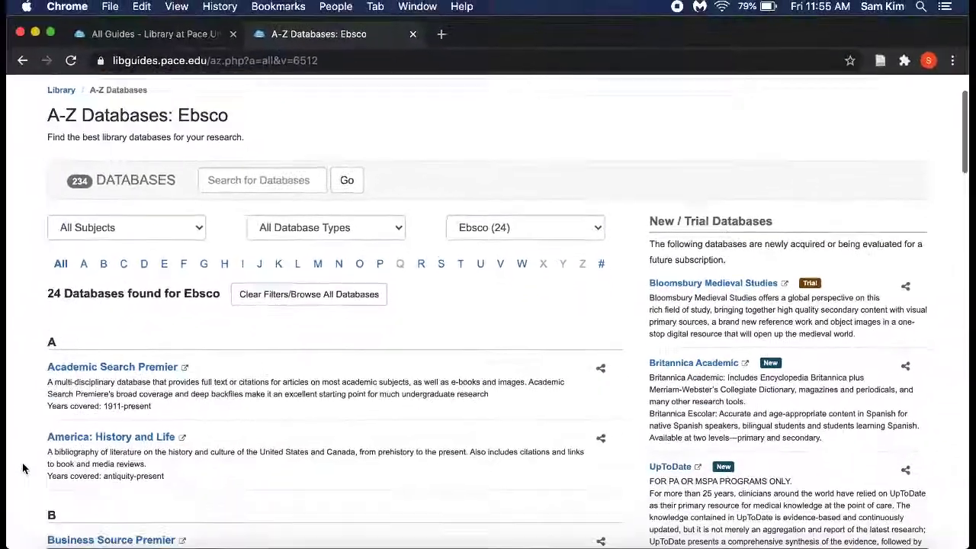
{"action": "scroll", "coordinate": [23, 442], "scroll_direction": "down", "scroll_amount": 4}
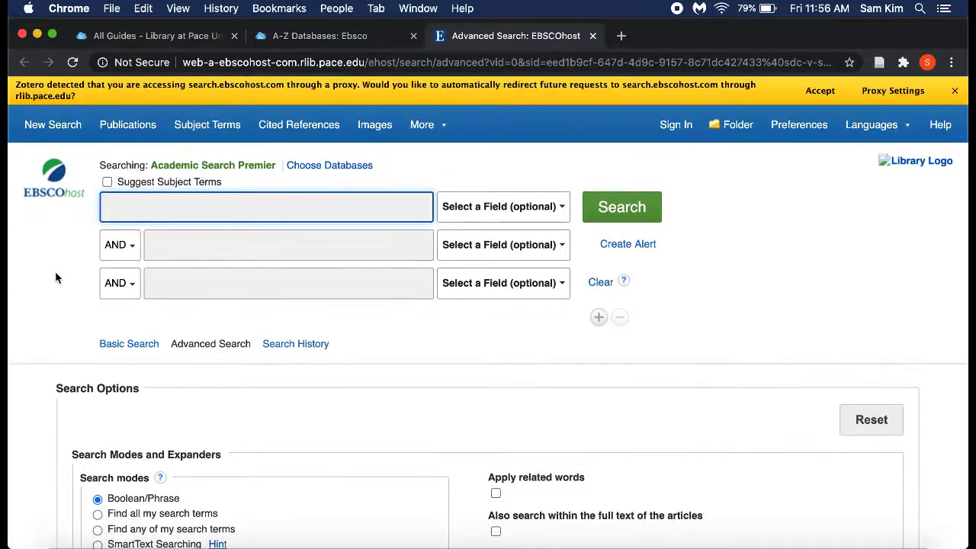
- Dismiss the Zotero proxy notice and search Academic Search Premier for retention AND engagement
{"action": "left_click", "coordinate": [955, 91]}
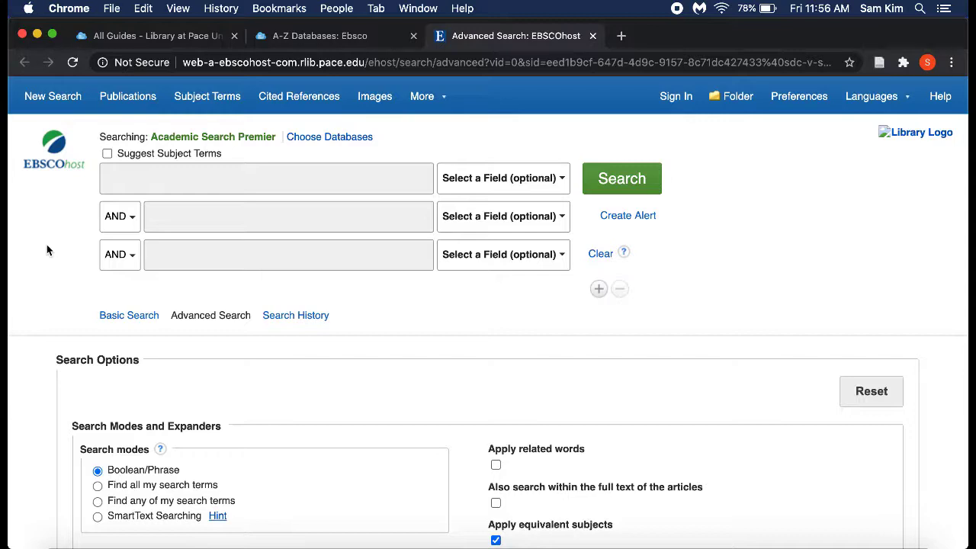
{"action": "left_click", "coordinate": [240, 182]}
{"action": "type", "text": "ren"}
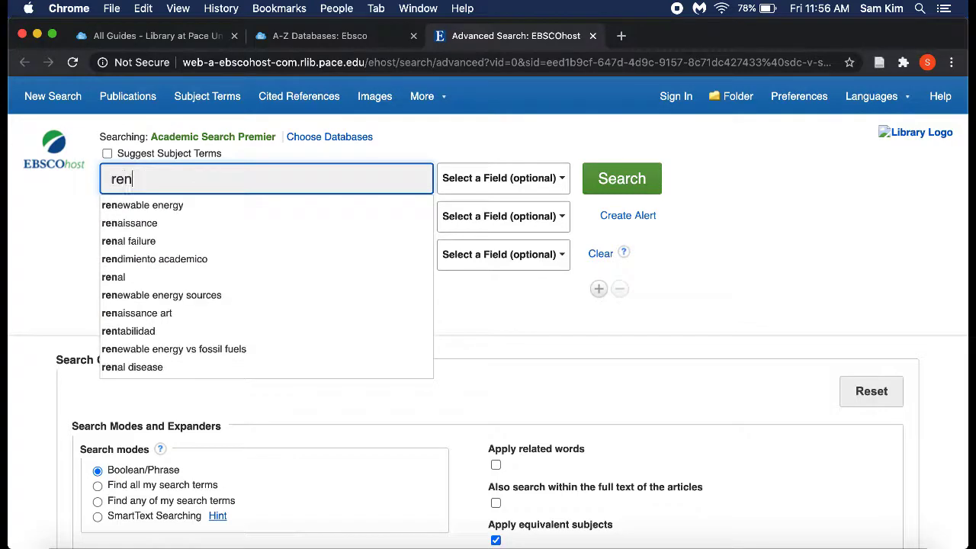
{"action": "key", "text": "BackSpace"}
{"action": "type", "text": "tention"}
{"action": "left_click", "coordinate": [288, 216]}
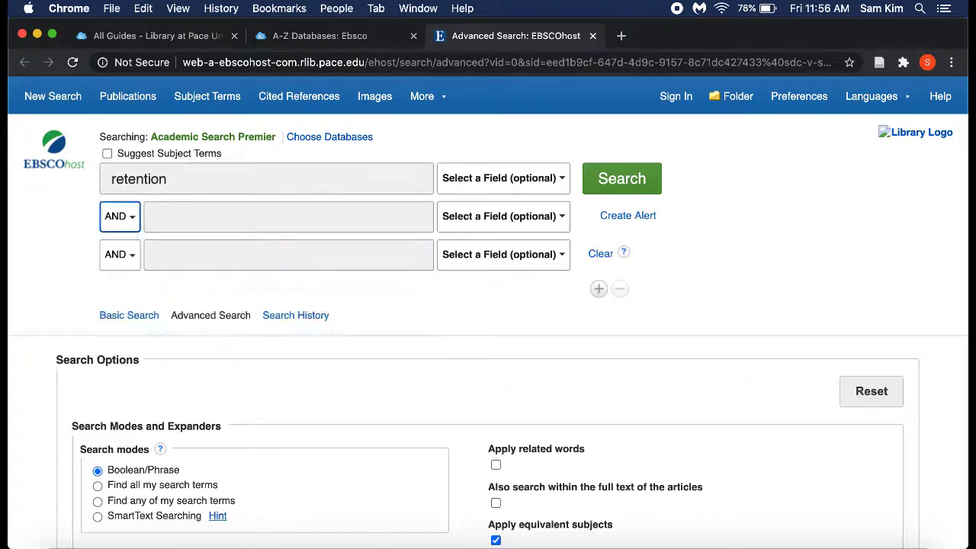
{"action": "type", "text": "engagement"}
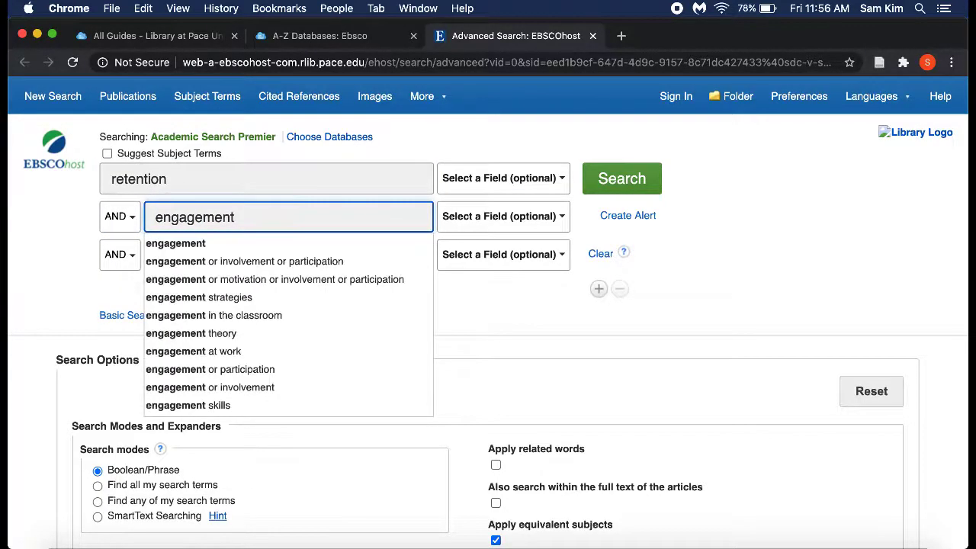
{"action": "left_click", "coordinate": [630, 188]}
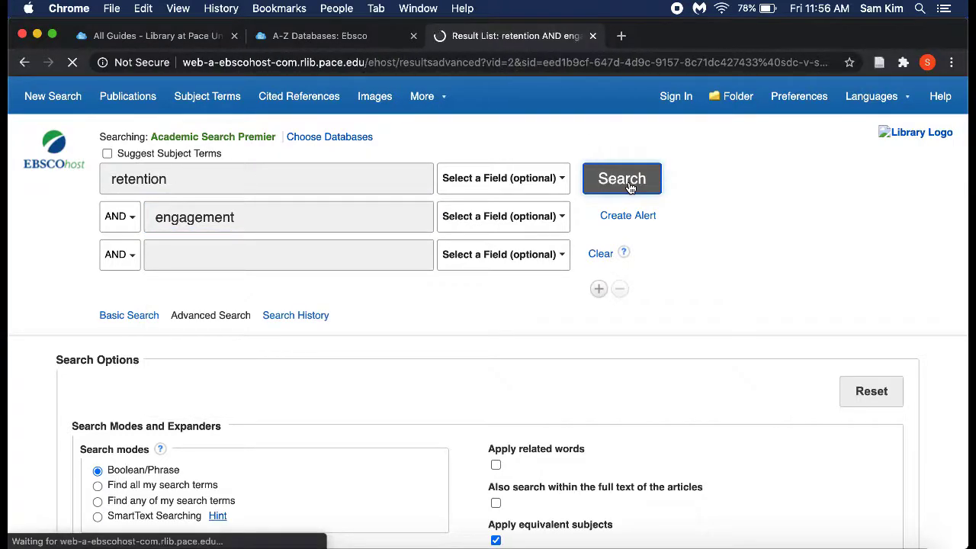
- Add the first two search results to the folder individually
{"action": "scroll", "coordinate": [505, 340], "scroll_direction": "down", "scroll_amount": 4}
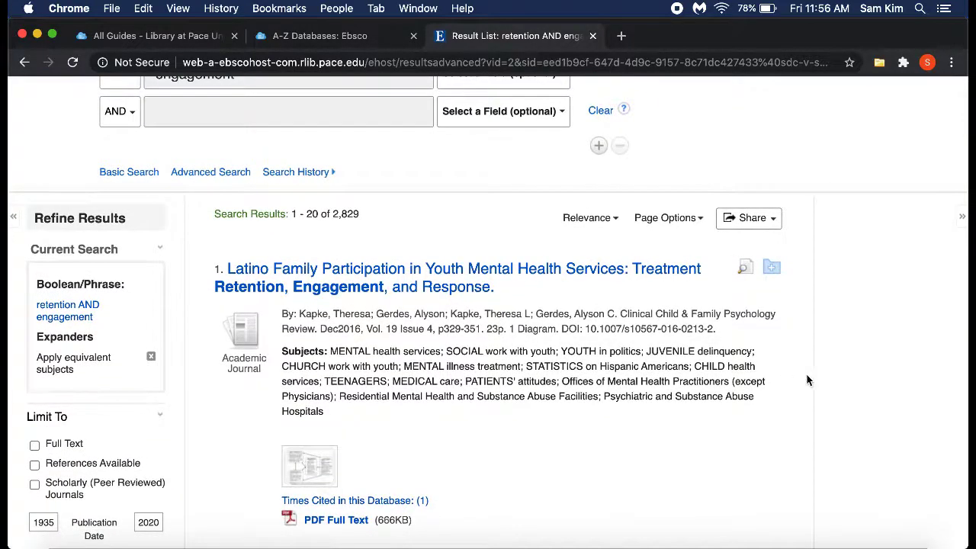
{"action": "scroll", "coordinate": [794, 382], "scroll_direction": "down", "scroll_amount": 1}
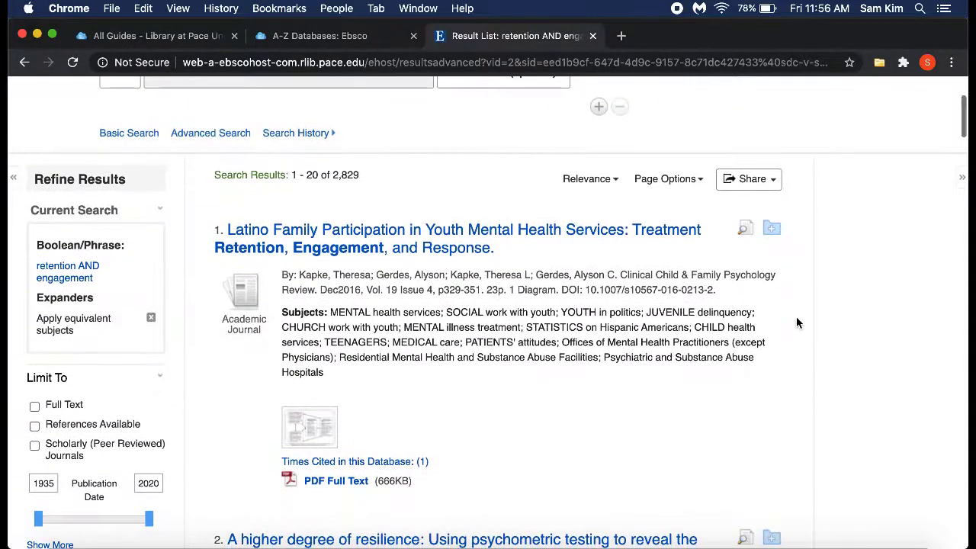
{"action": "left_click", "coordinate": [772, 228]}
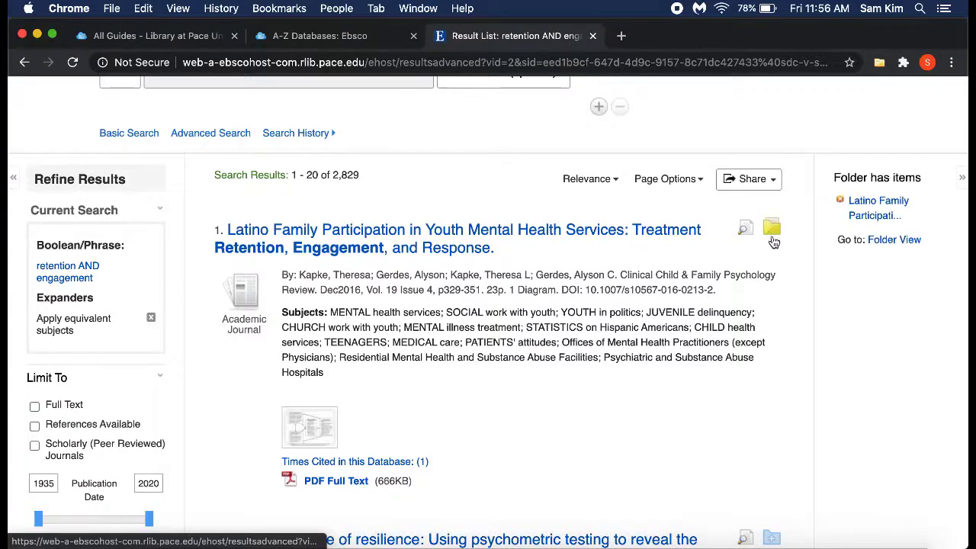
{"action": "scroll", "coordinate": [775, 484], "scroll_direction": "down", "scroll_amount": 3}
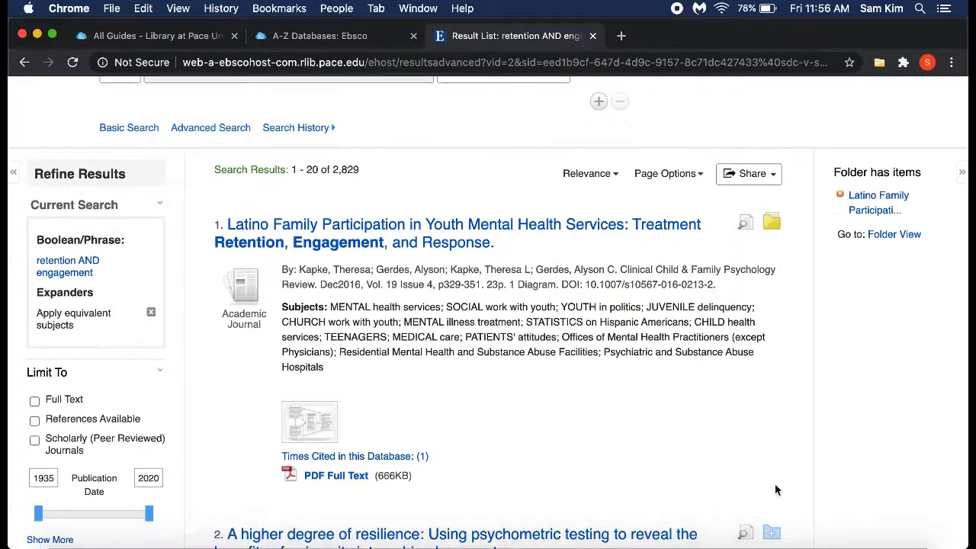
{"action": "left_click", "coordinate": [772, 412]}
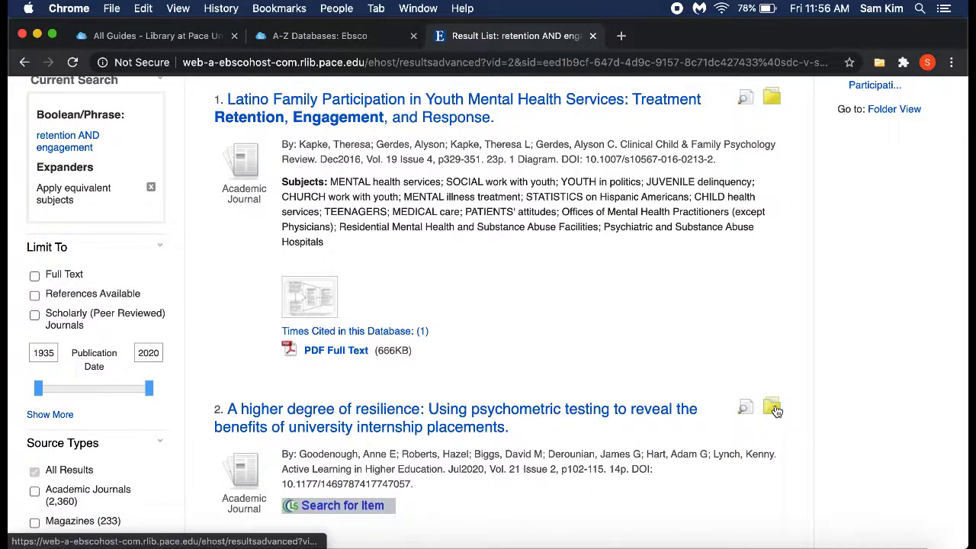
- Remove the two individually added articles from the folder
{"action": "scroll", "coordinate": [783, 324], "scroll_direction": "up", "scroll_amount": 2}
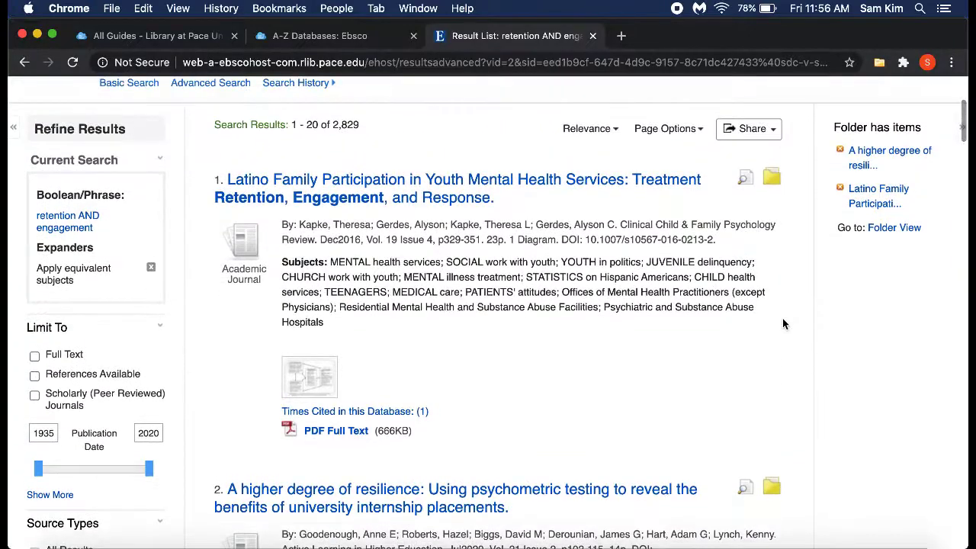
{"action": "left_click", "coordinate": [771, 177]}
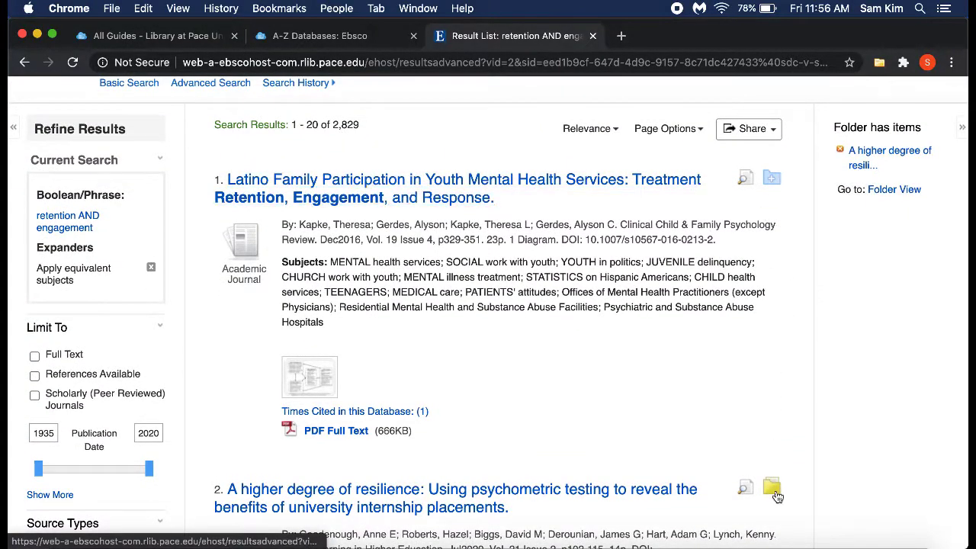
{"action": "left_click", "coordinate": [772, 487]}
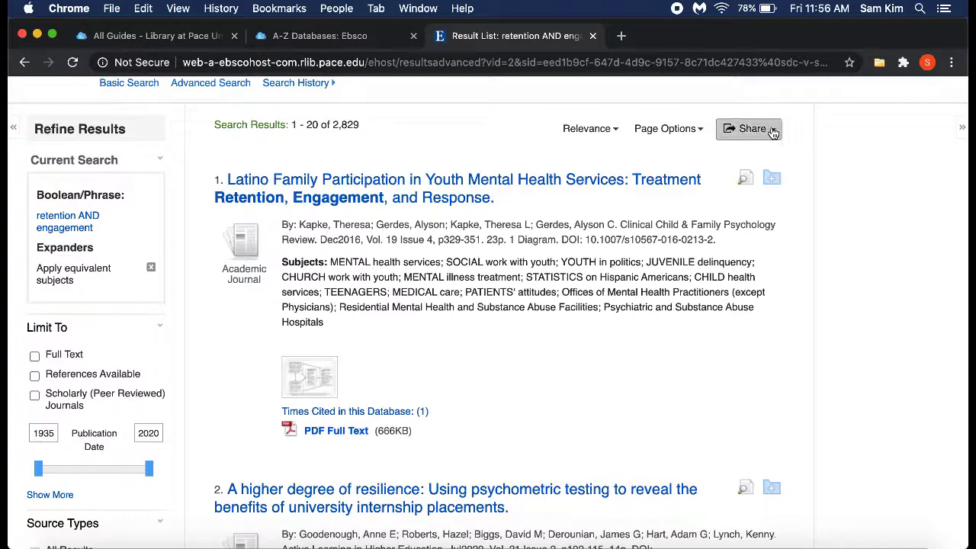
- Add all results 1-20 on the page to the folder at once and open the folder
{"action": "left_click", "coordinate": [773, 132]}
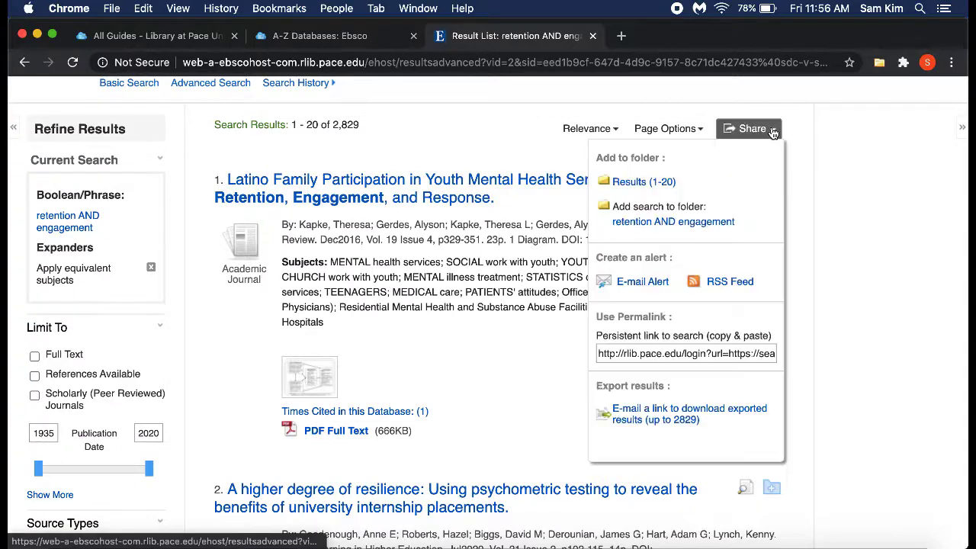
{"action": "left_click", "coordinate": [665, 189]}
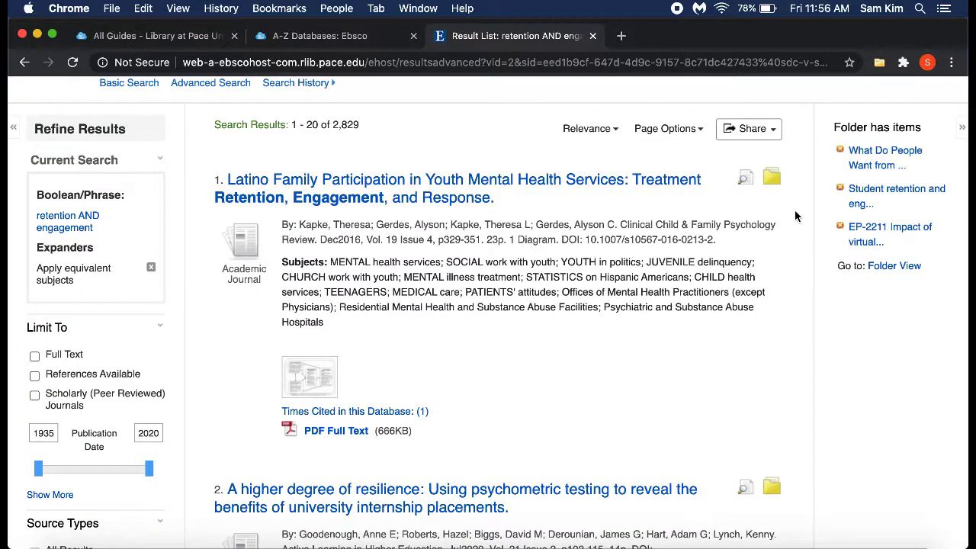
{"action": "scroll", "coordinate": [795, 214], "scroll_direction": "up", "scroll_amount": 5}
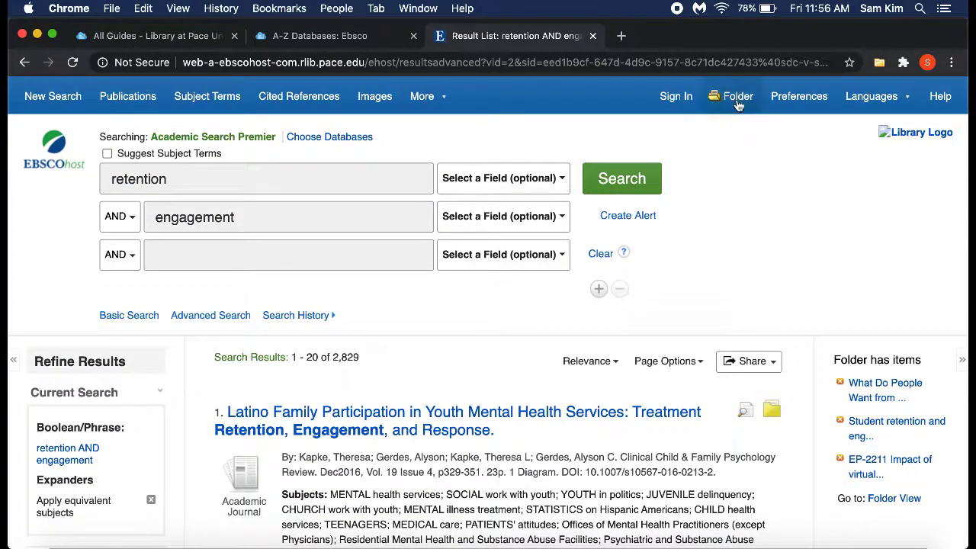
{"action": "left_click", "coordinate": [737, 97]}
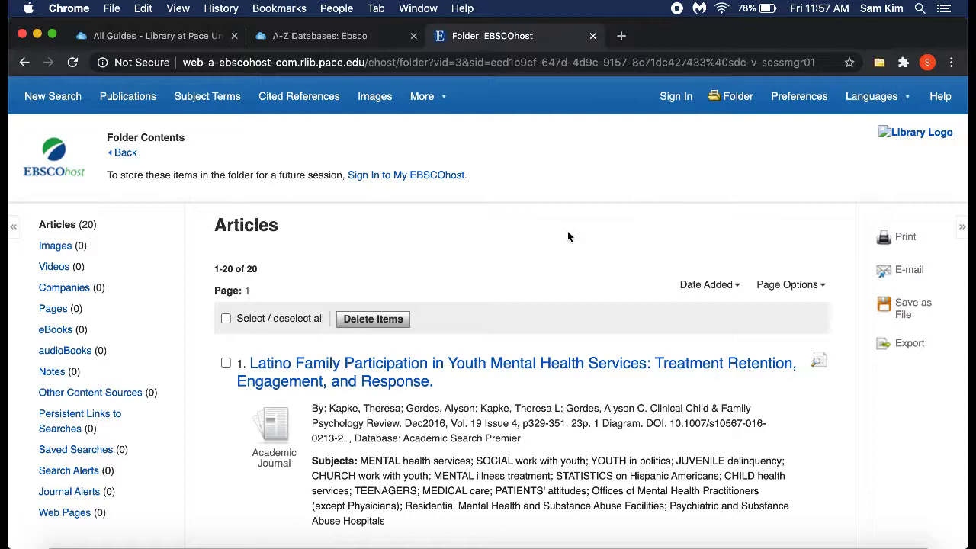
- Export the folder's articles to a citation file using Direct Export in RIS Format, removing the items from the folder after saving
{"action": "scroll", "coordinate": [568, 231], "scroll_direction": "down", "scroll_amount": 2}
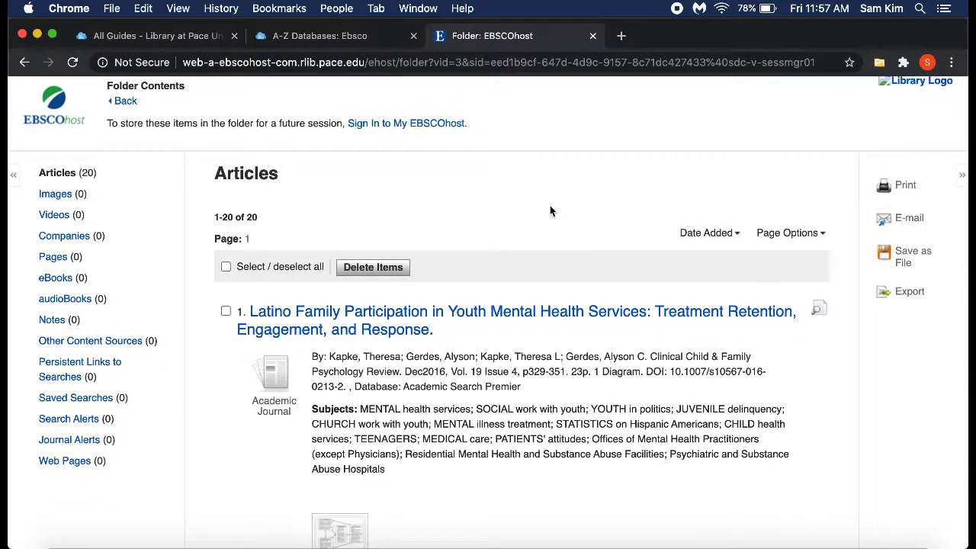
{"action": "scroll", "coordinate": [550, 210], "scroll_direction": "down", "scroll_amount": 2}
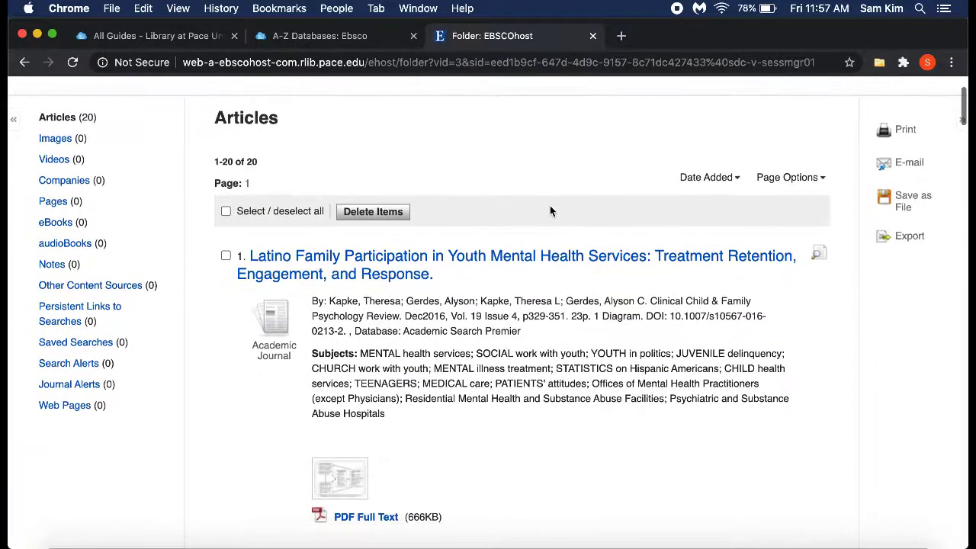
{"action": "left_click", "coordinate": [912, 238]}
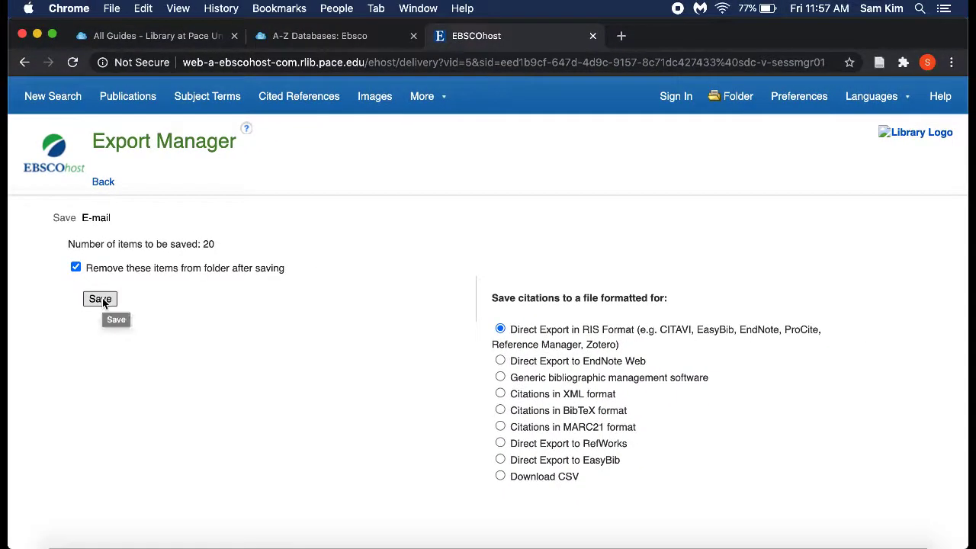
{"action": "left_click", "coordinate": [103, 302]}
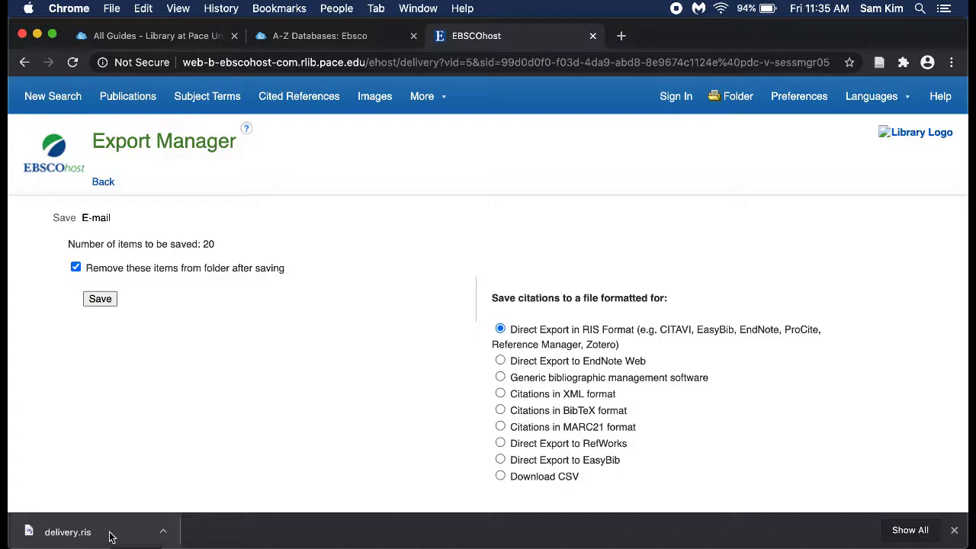
- Open the downloaded delivery.ris in Zotero, import it into a new collection, and rename that collection EBSCO
{"action": "left_click", "coordinate": [111, 537]}
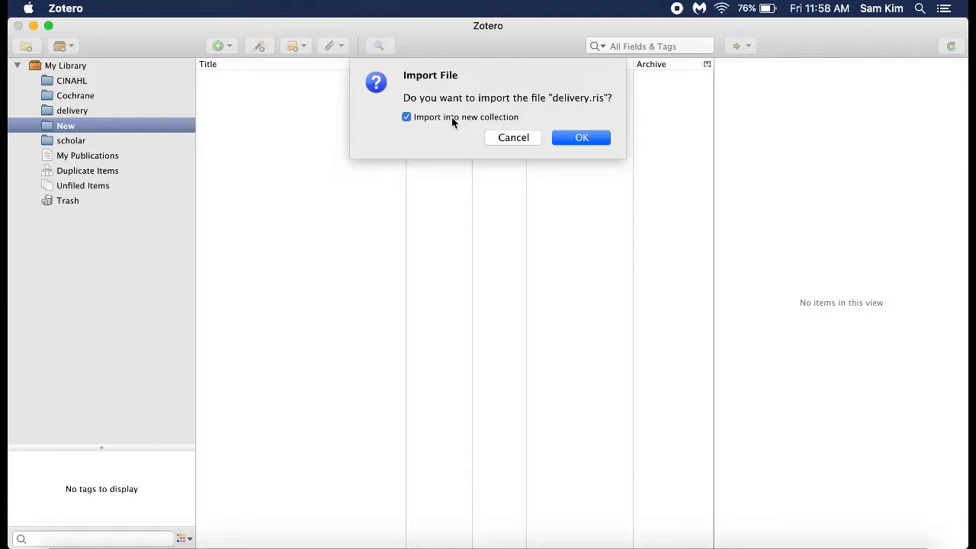
{"action": "left_click", "coordinate": [573, 135]}
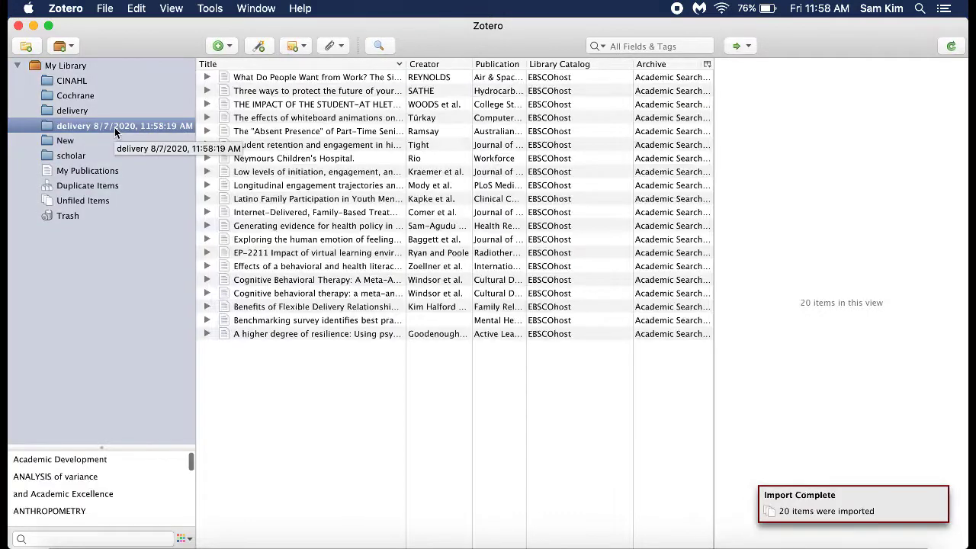
{"action": "right_click", "coordinate": [114, 127]}
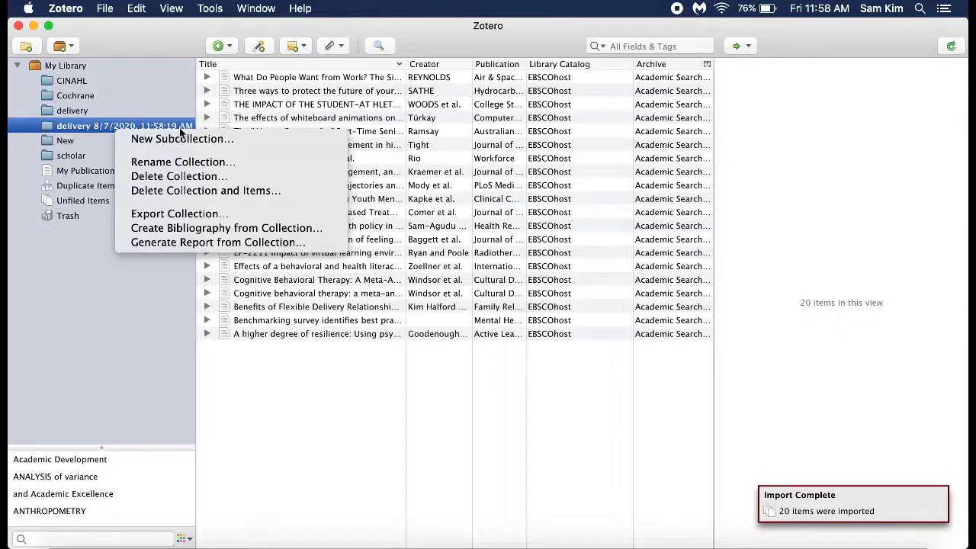
{"action": "left_click", "coordinate": [256, 163]}
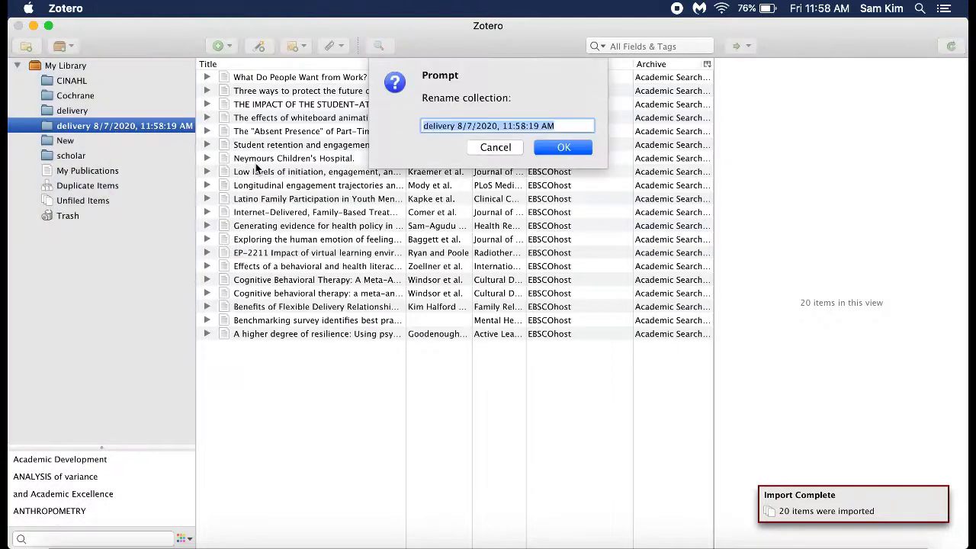
{"action": "type", "text": "EBSCO"}
{"action": "key", "text": "Return"}
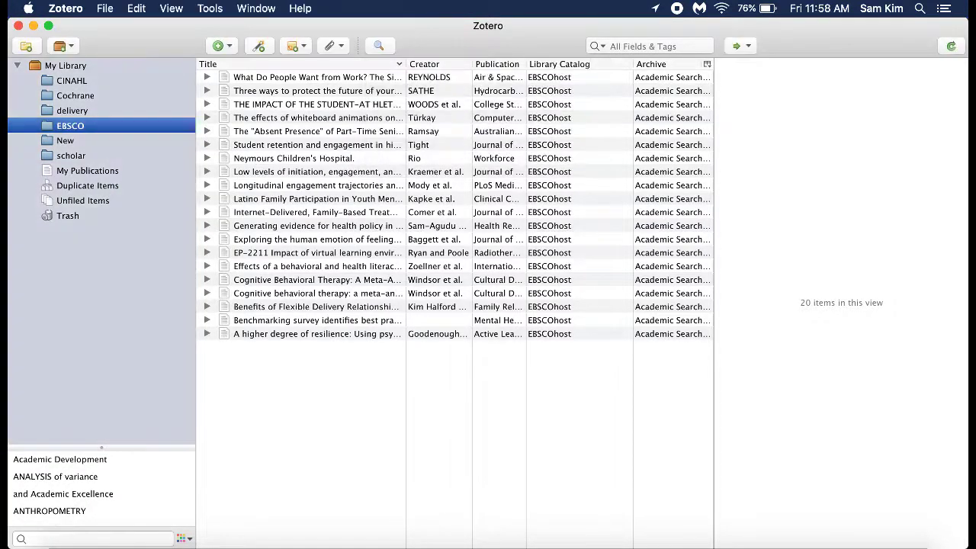